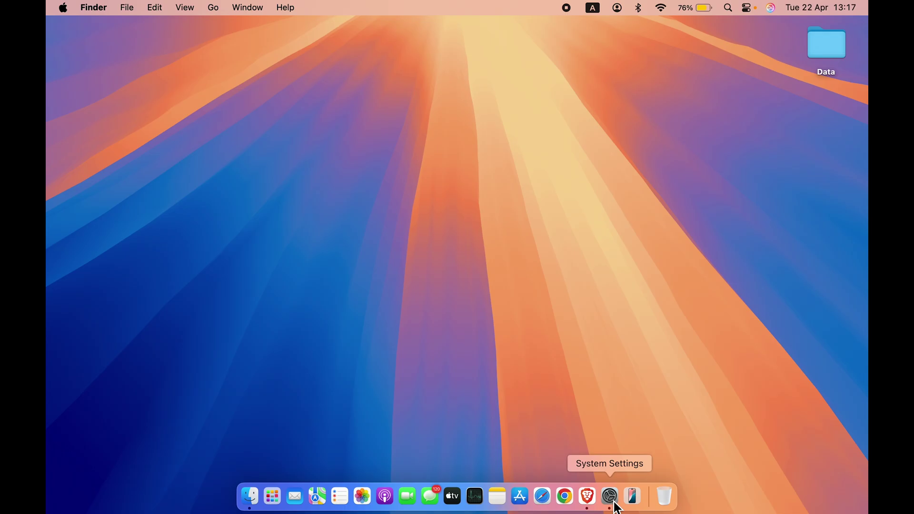
# Dismiss the Apple menu, then launch System Settings by searching 'settings' in Spotlight
pyautogui.click(63, 9)
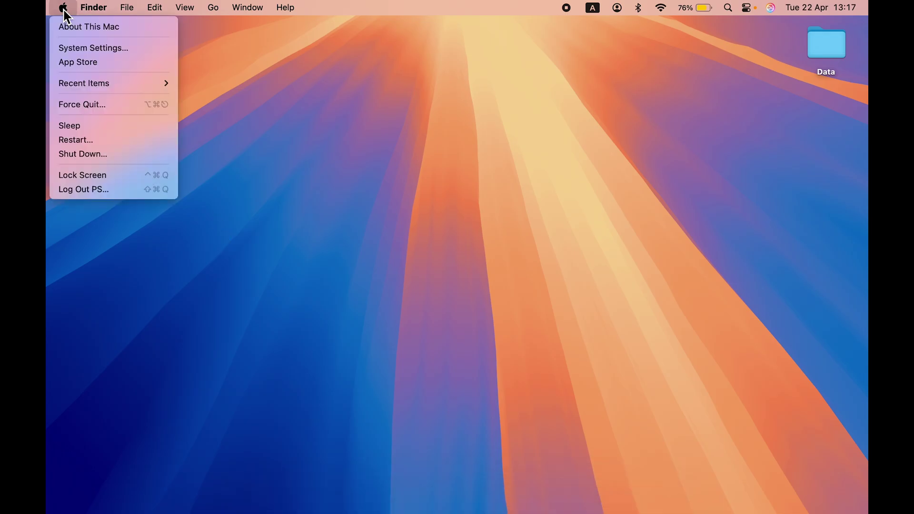
pyautogui.click(275, 93)
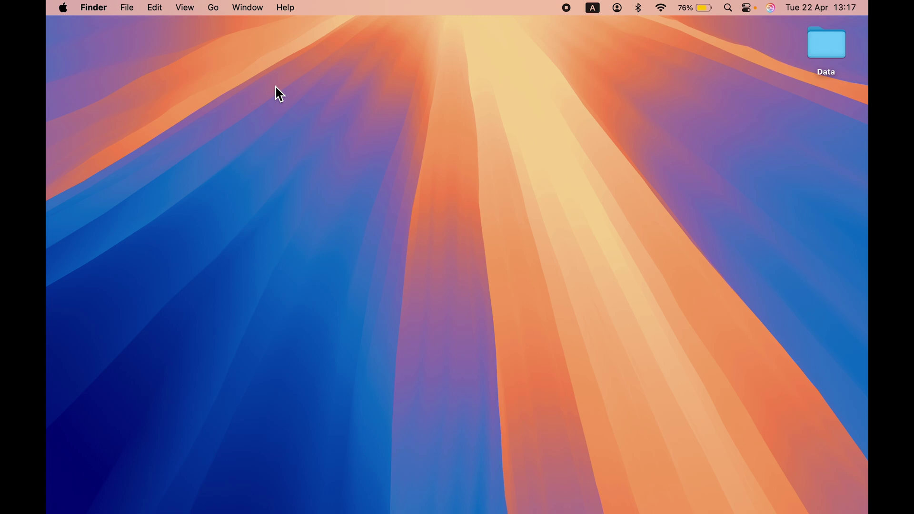
pyautogui.press('super+space')
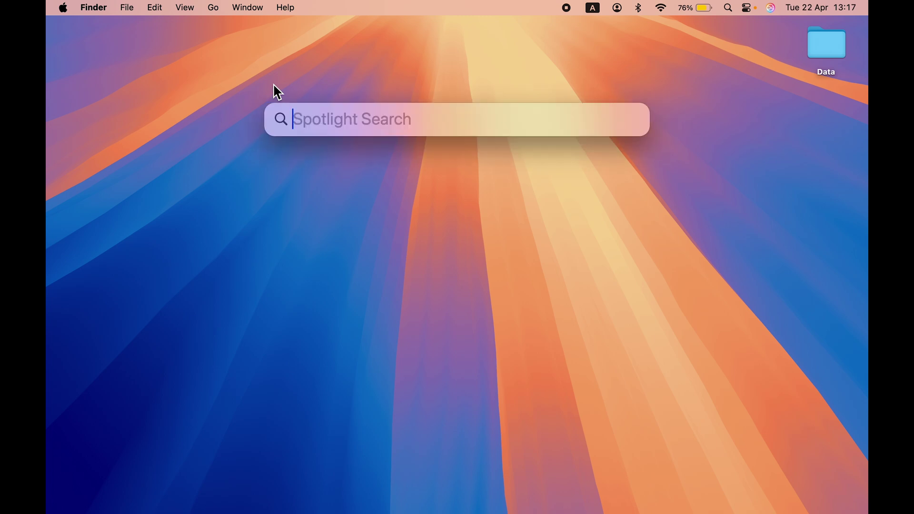
pyautogui.write('settings')
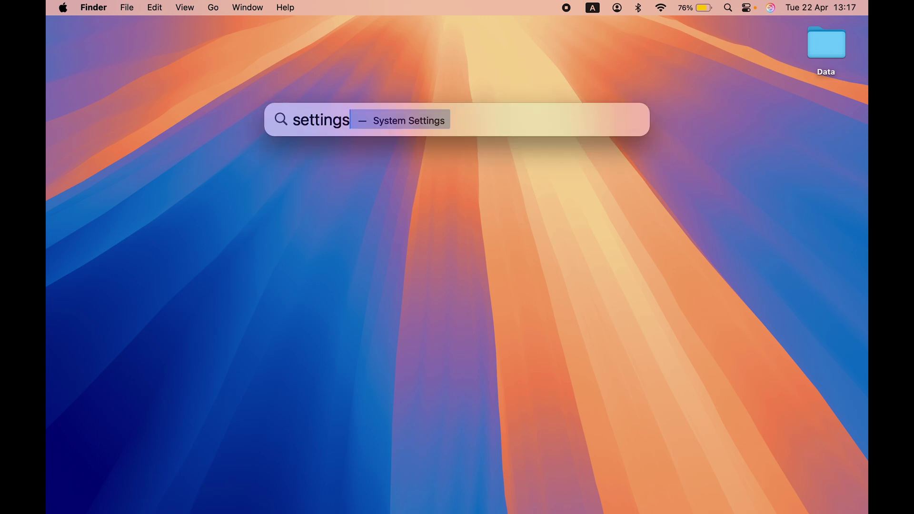
pyautogui.press('Return')
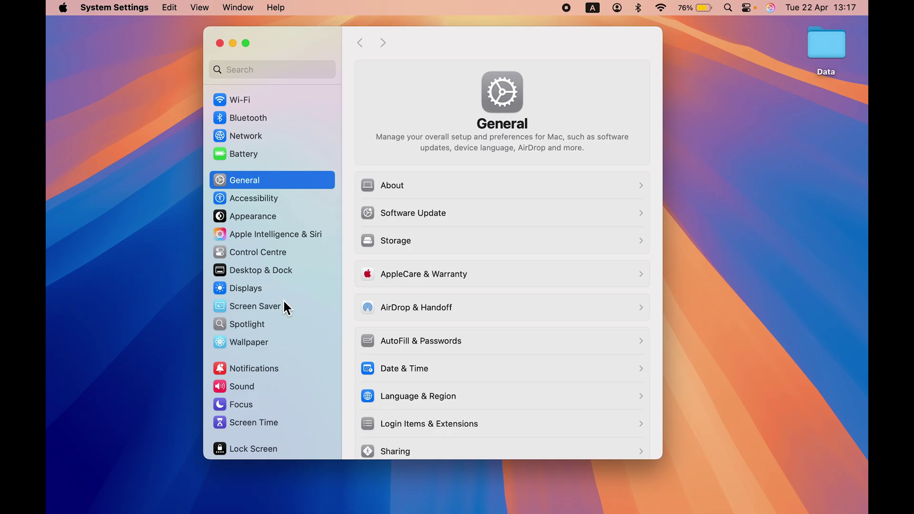
pyautogui.scroll(-1, 284, 302)
pyautogui.scroll(-2, 283, 300)
pyautogui.scroll(-2, 282, 300)
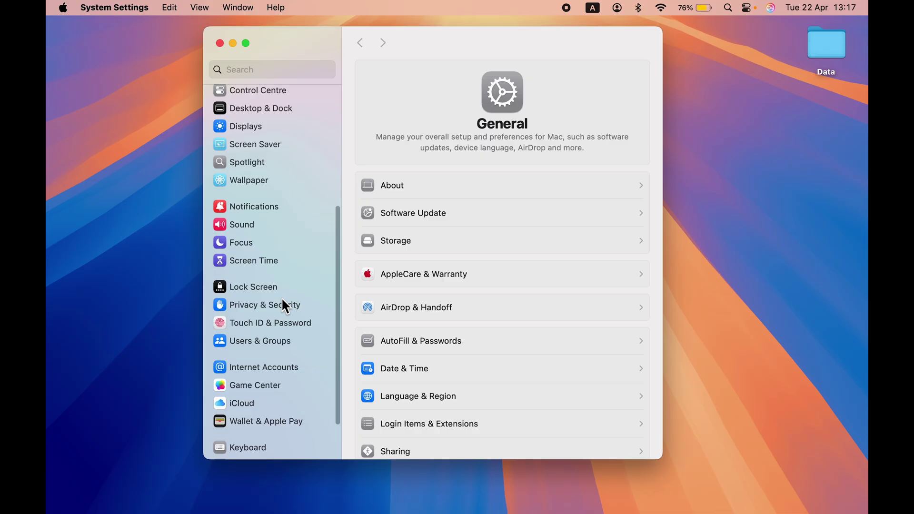
pyautogui.scroll(-1, 282, 300)
pyautogui.scroll(-1, 282, 298)
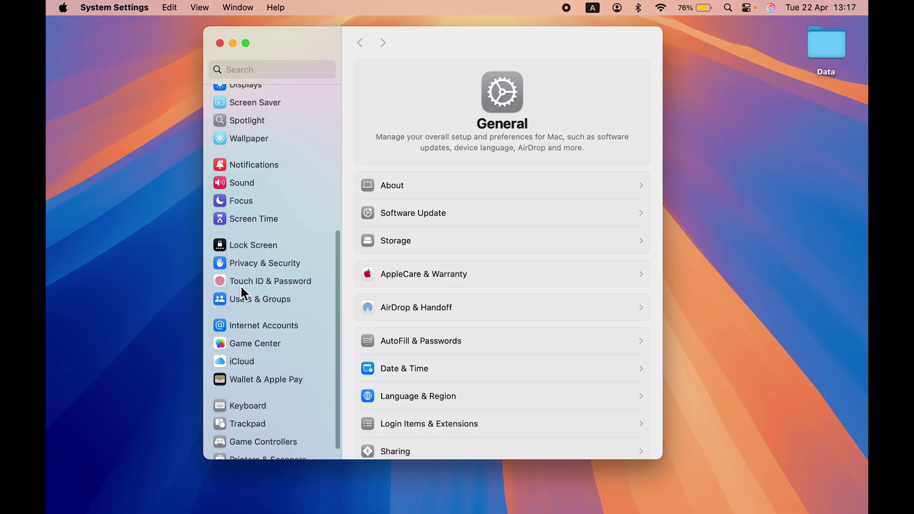
# Show the Touch ID & Password pane listing Finger 1, Finger 2 and Finger 3
pyautogui.click(264, 281)
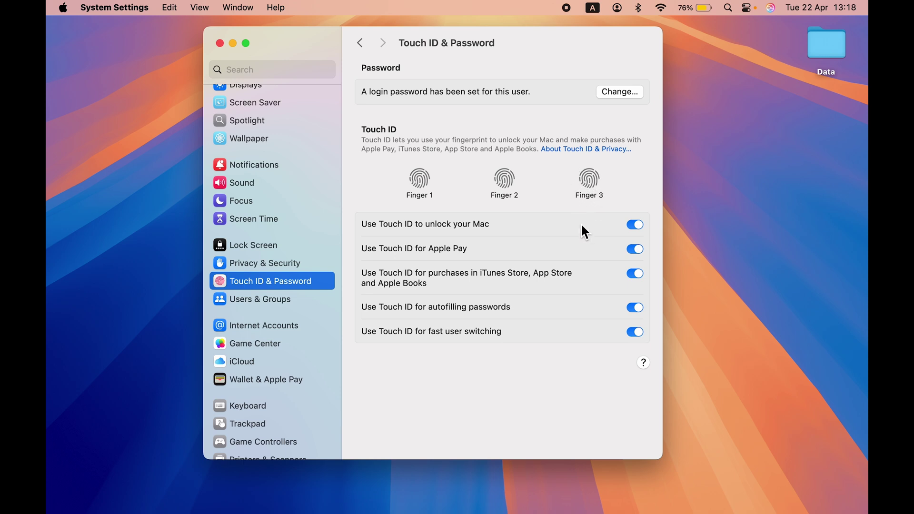
# Start removing Finger 3 and authorise it with the account password
pyautogui.moveTo(589, 179)
pyautogui.click(579, 168)
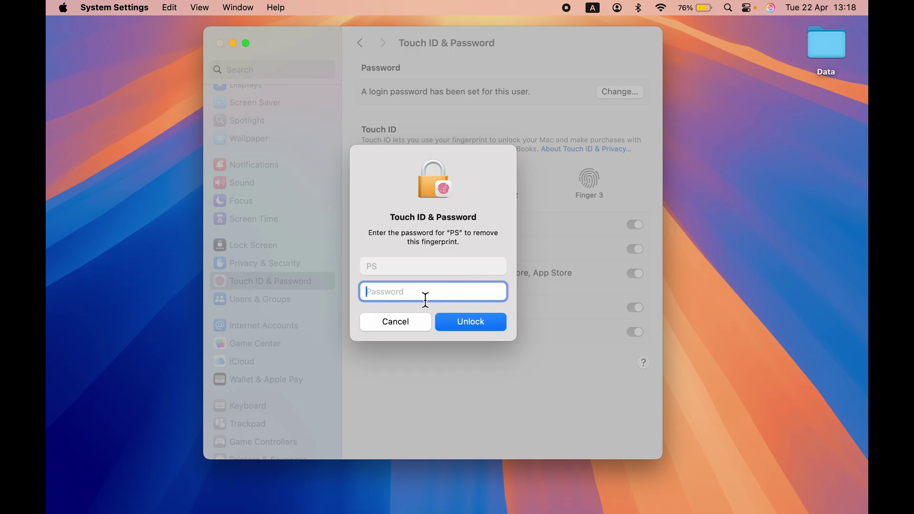
pyautogui.write('***')
pyautogui.write('*')
pyautogui.click(479, 324)
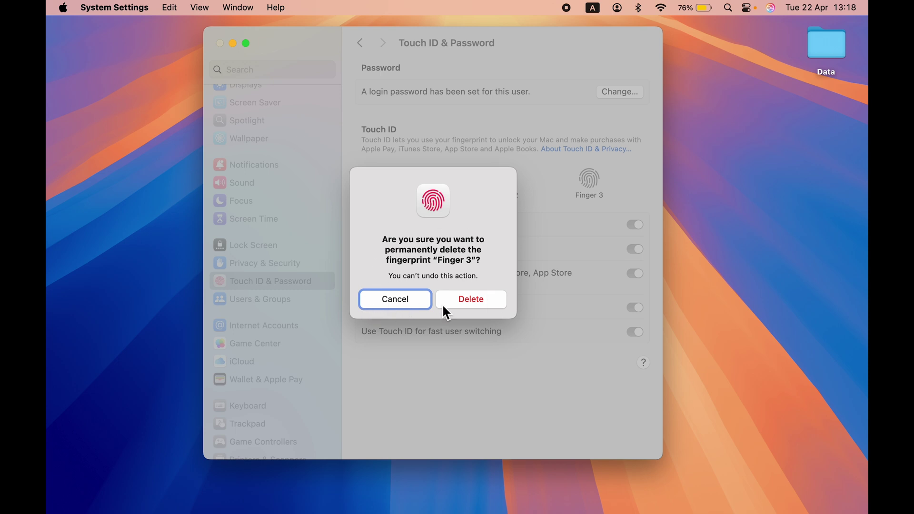
# Confirm permanently deleting Finger 3, keeping Finger 1 and Finger 2 enrolled
pyautogui.click(471, 299)
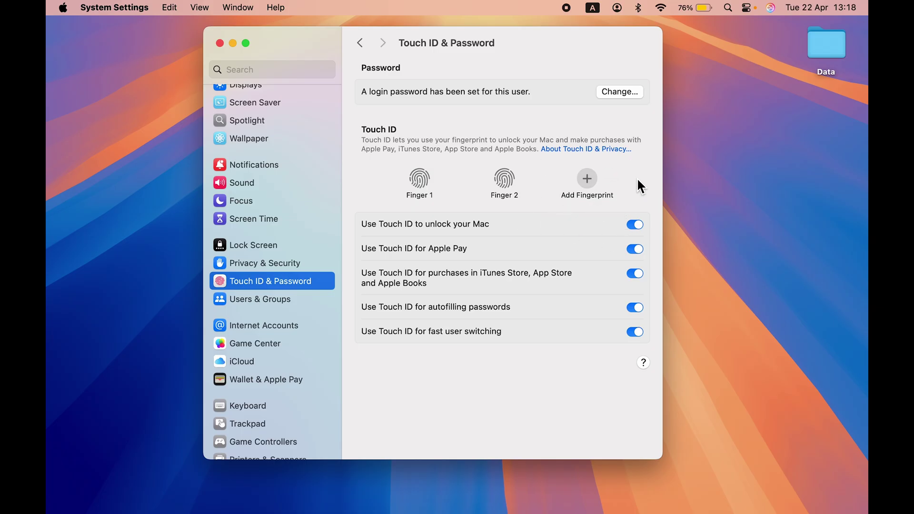
pyautogui.click(587, 180)
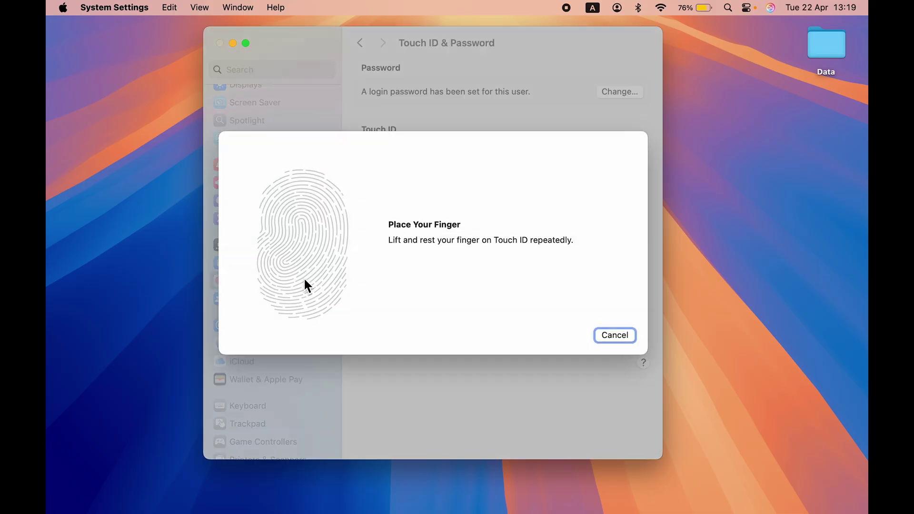
pyautogui.click(614, 336)
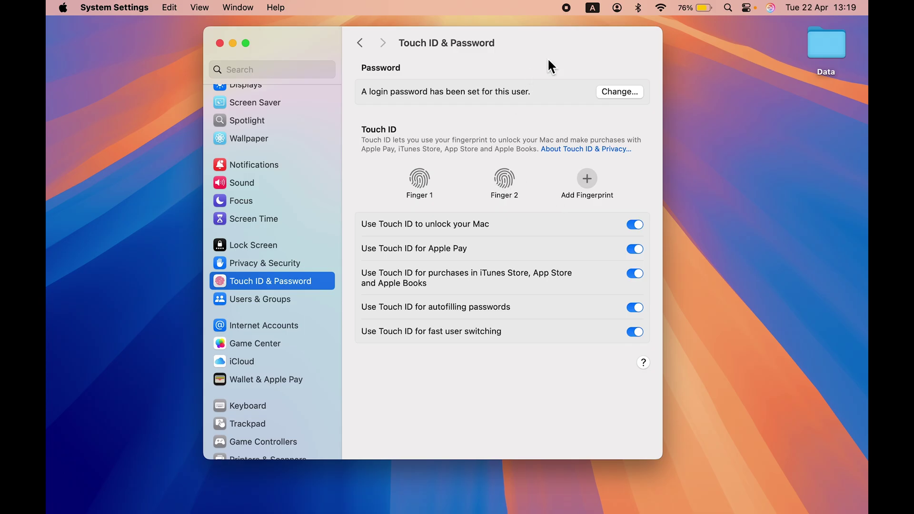
# Quit System Settings with Cmd+Q, returning to the Finder desktop
pyautogui.press('super+q')
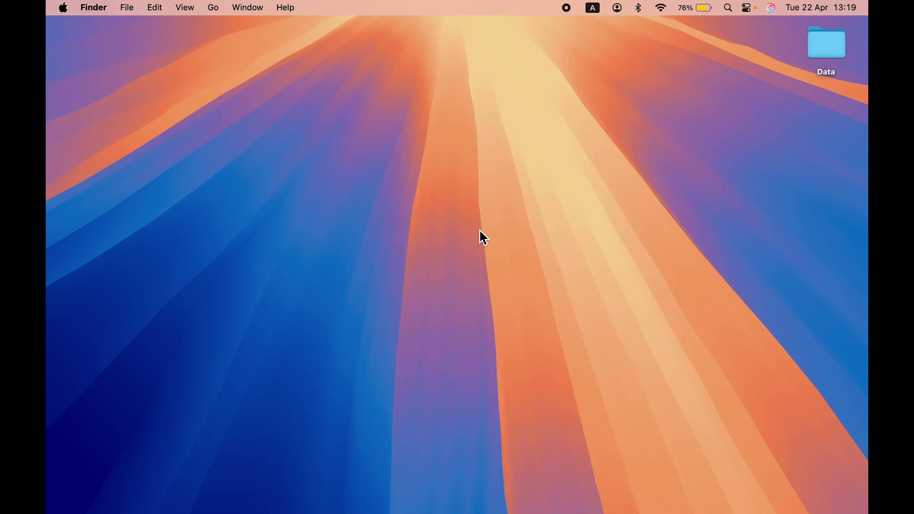